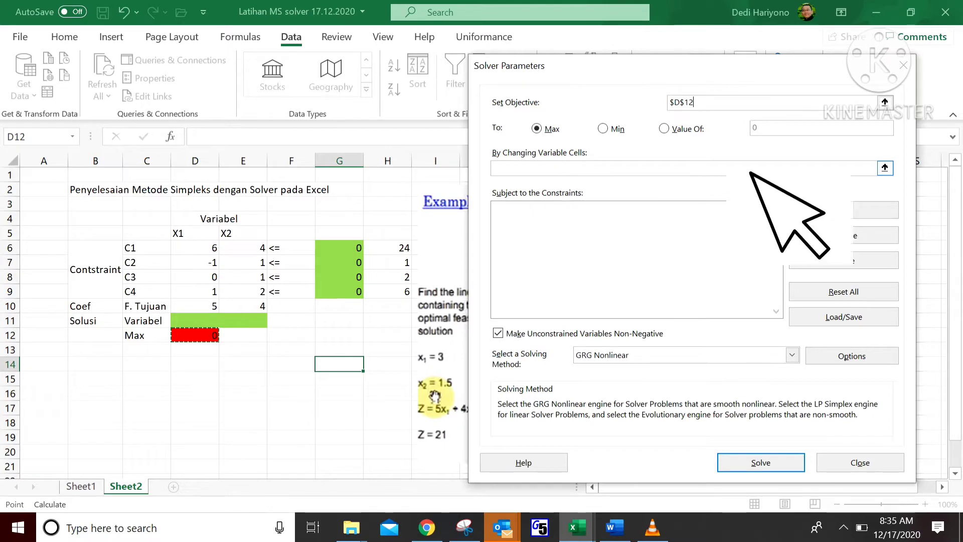
Step: Set the changing variable cells to D11:E11
click(884, 168)
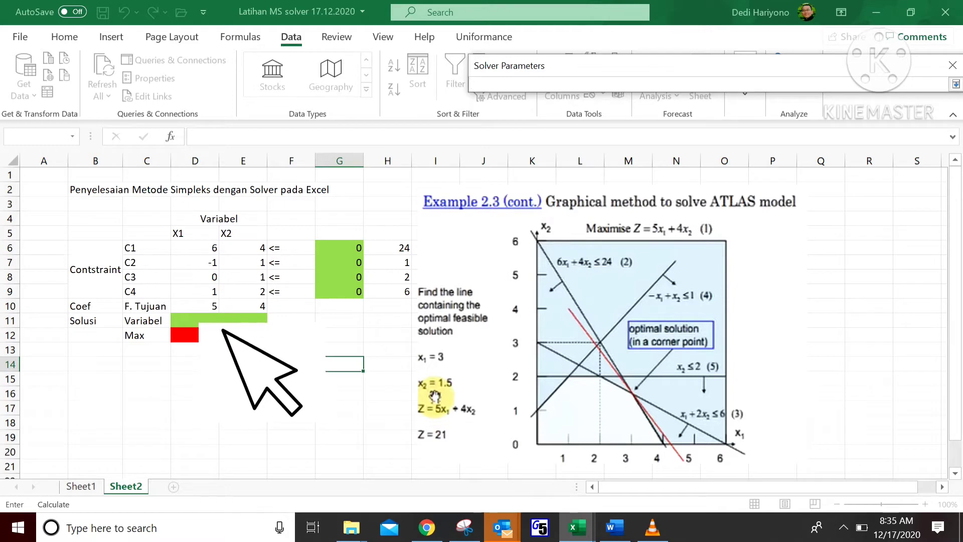
drag(222, 328, 252, 331)
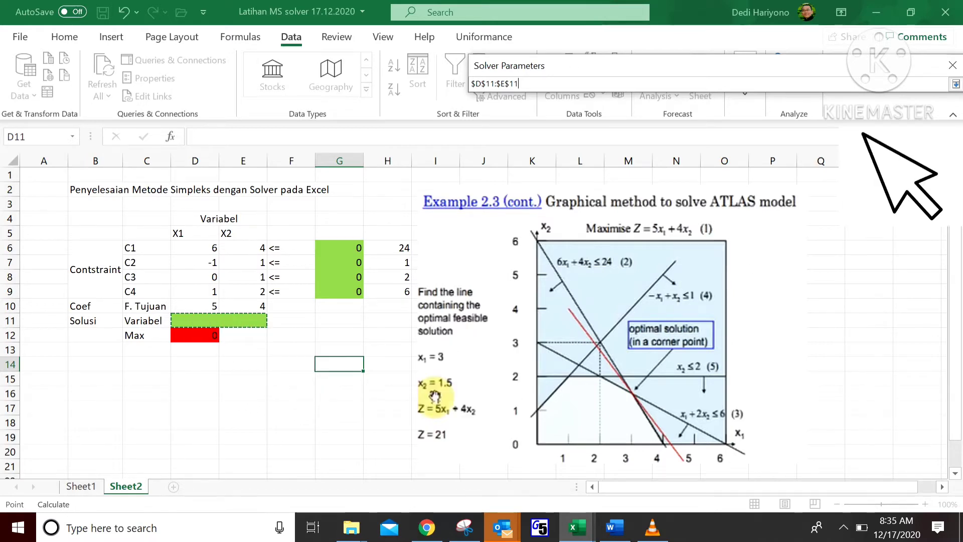
key(Return)
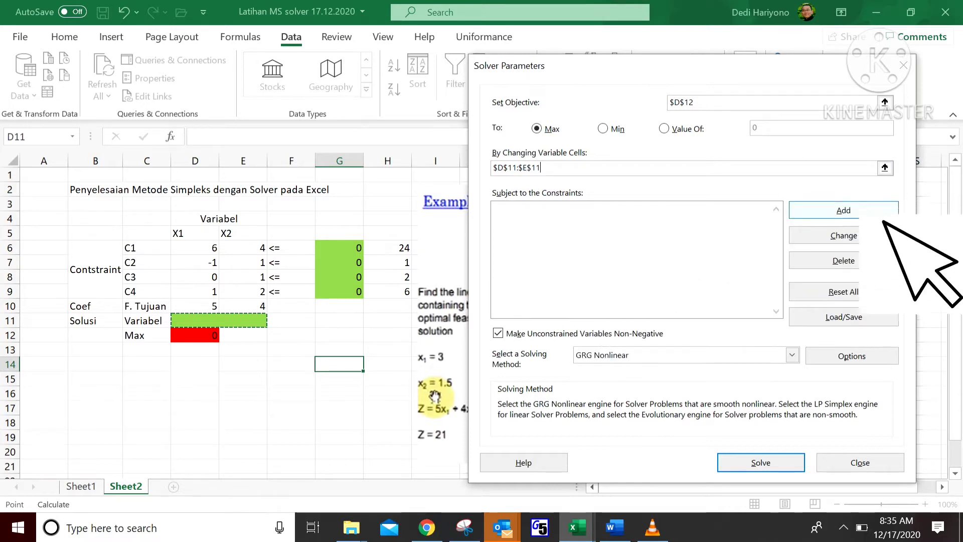
Step: Add a constraint requiring G6 to be less than or equal to H6
click(867, 214)
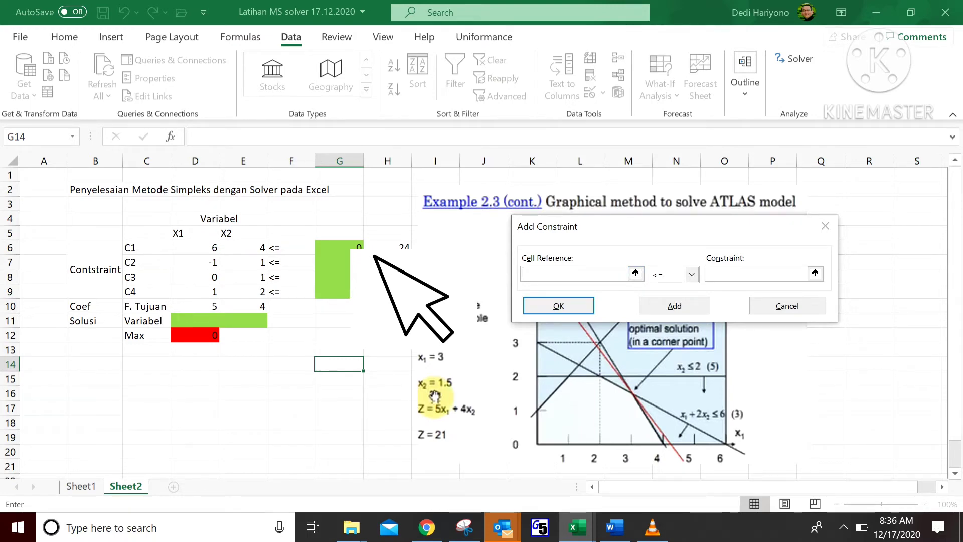
click(373, 255)
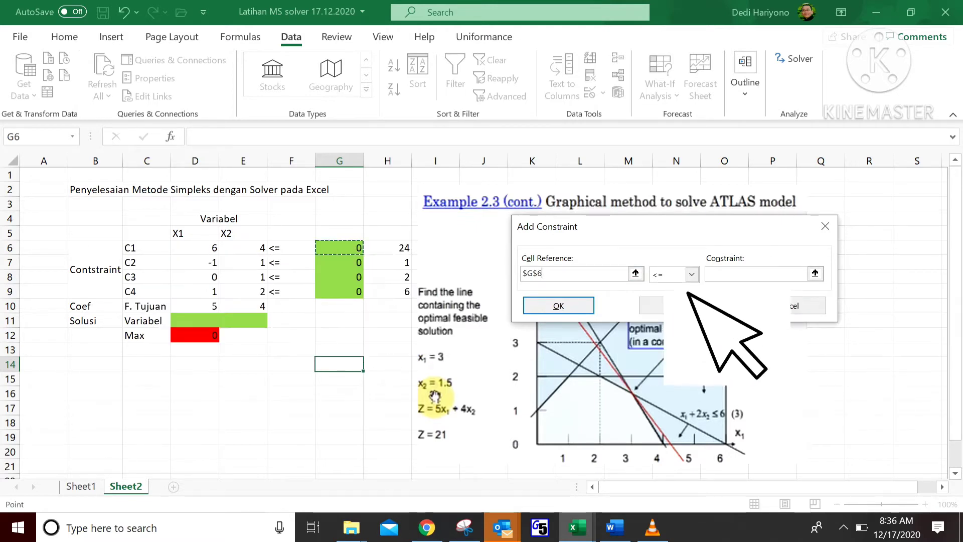
click(692, 274)
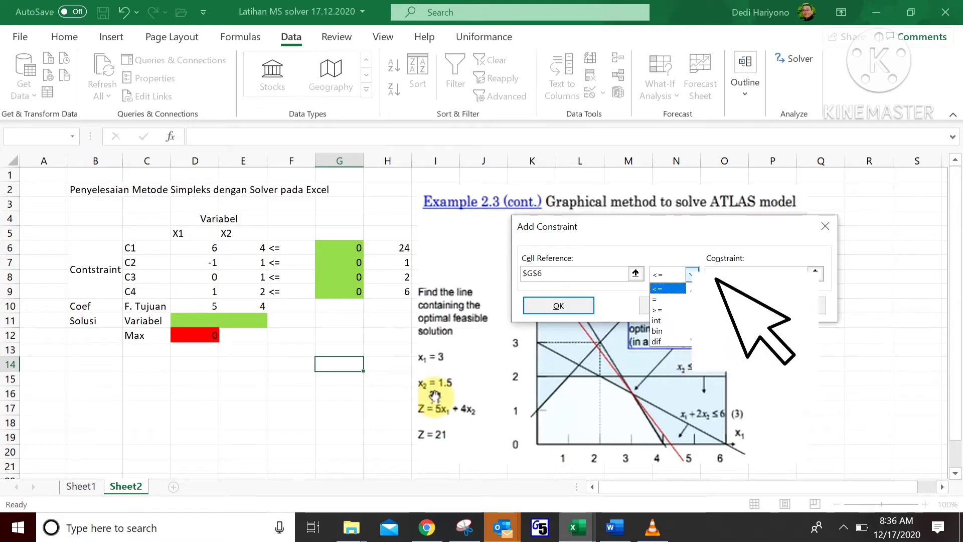
click(692, 274)
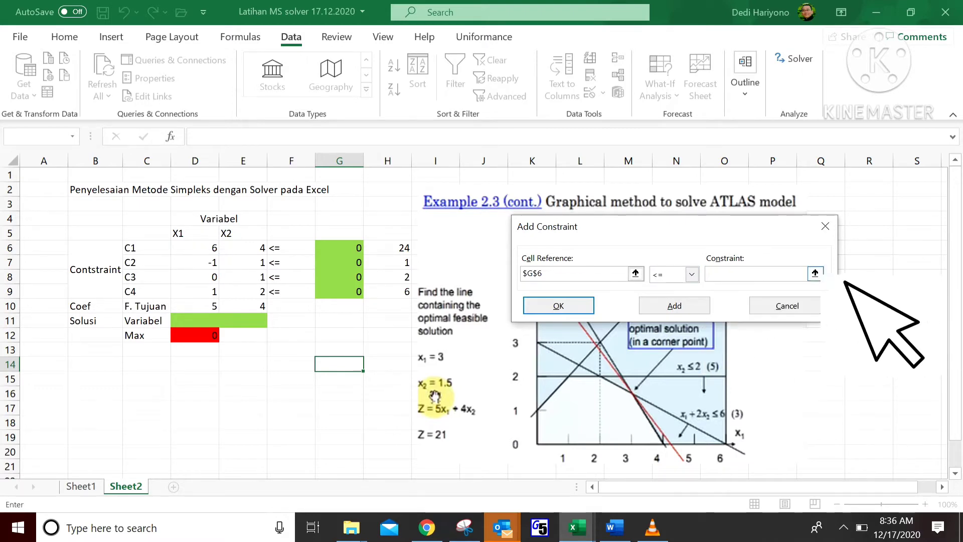
click(396, 248)
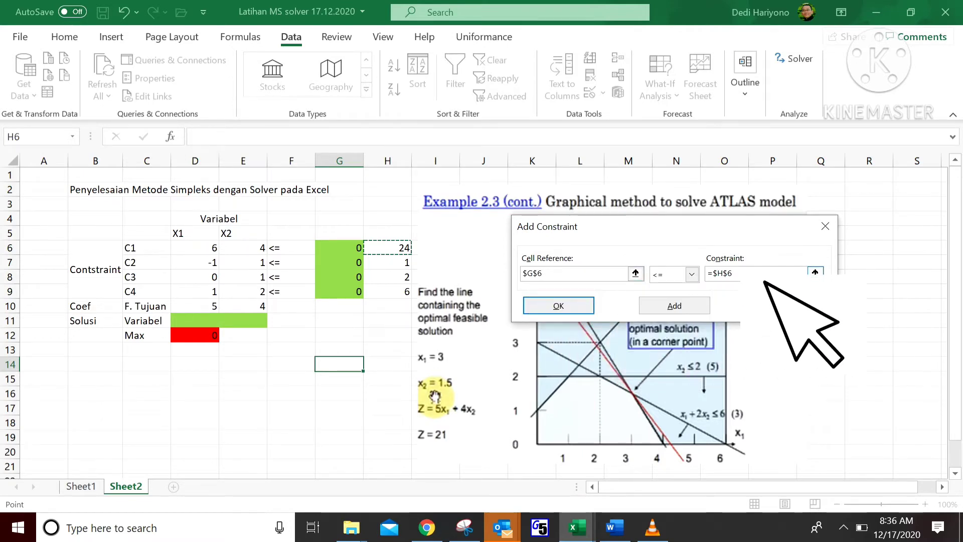
click(699, 306)
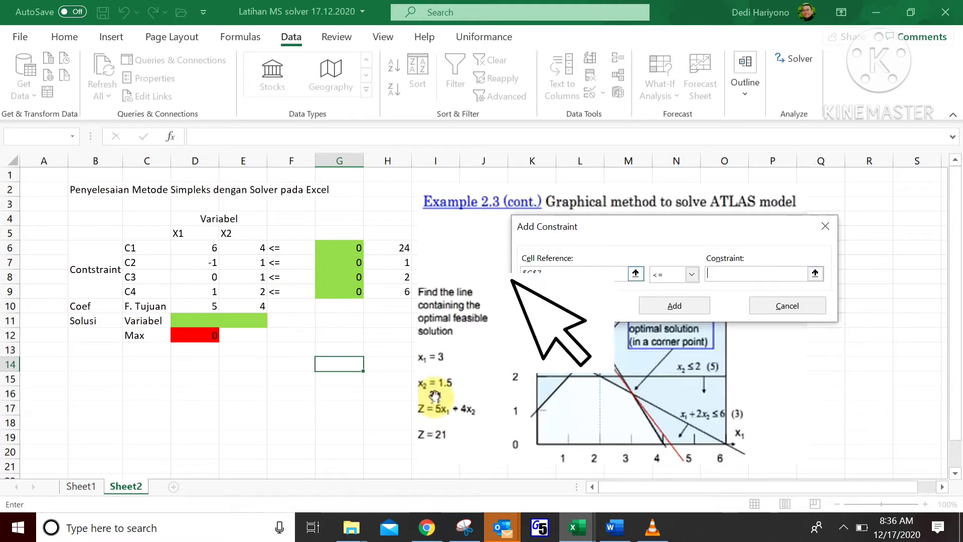
Step: Add constraints requiring G7 <= H7 and G8 <= H8
click(388, 262)
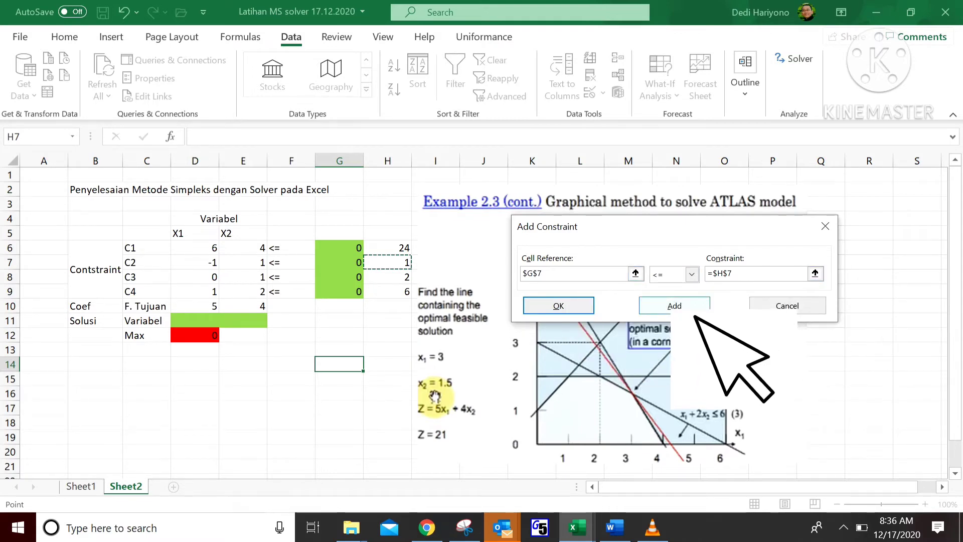
click(674, 305)
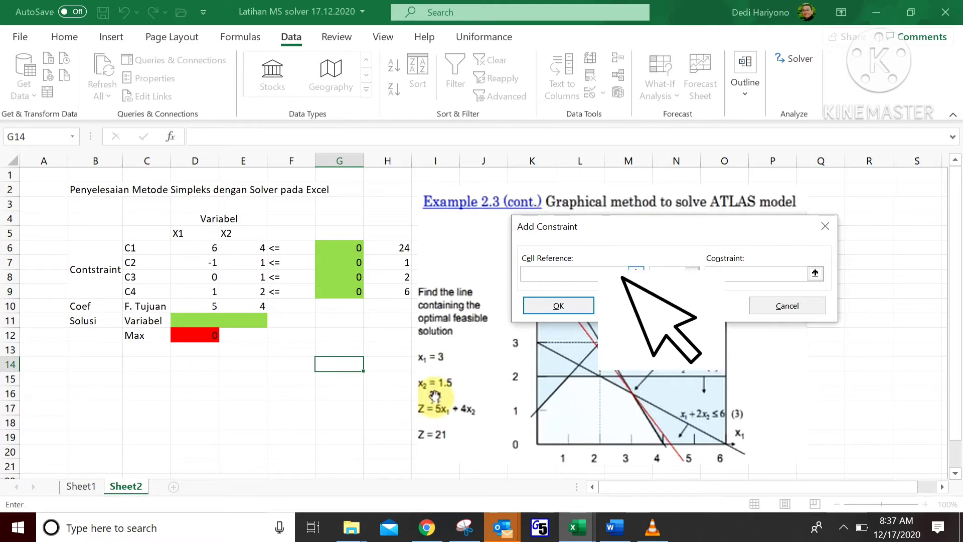
click(357, 280)
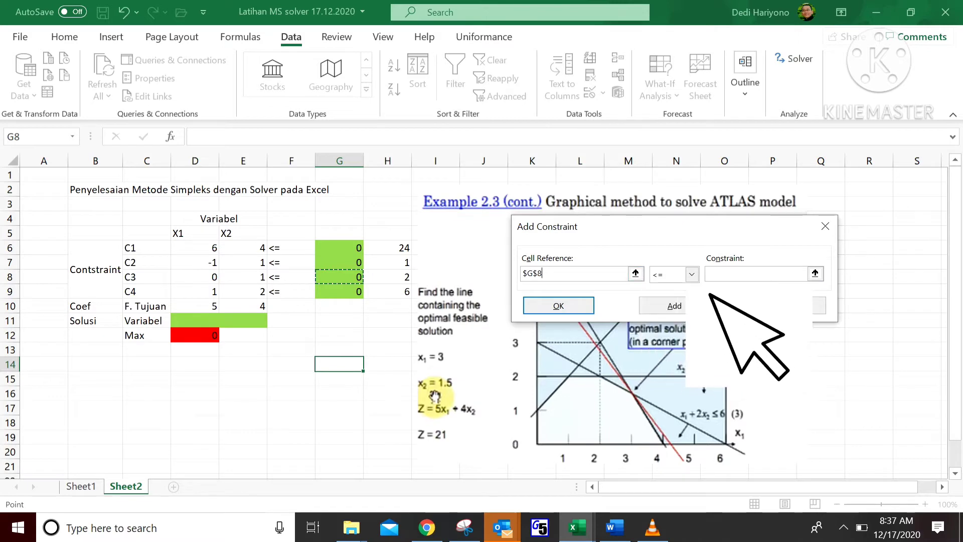
click(748, 277)
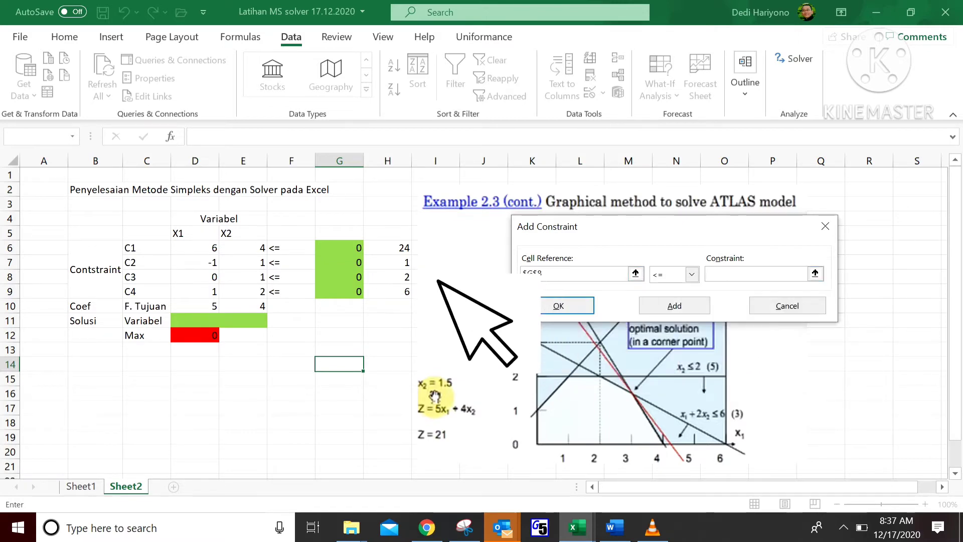
click(405, 278)
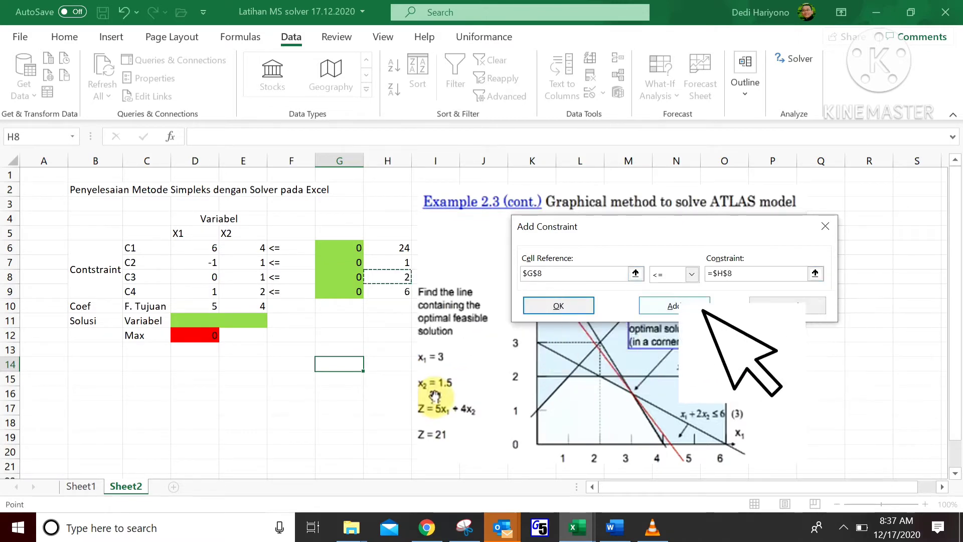
click(674, 306)
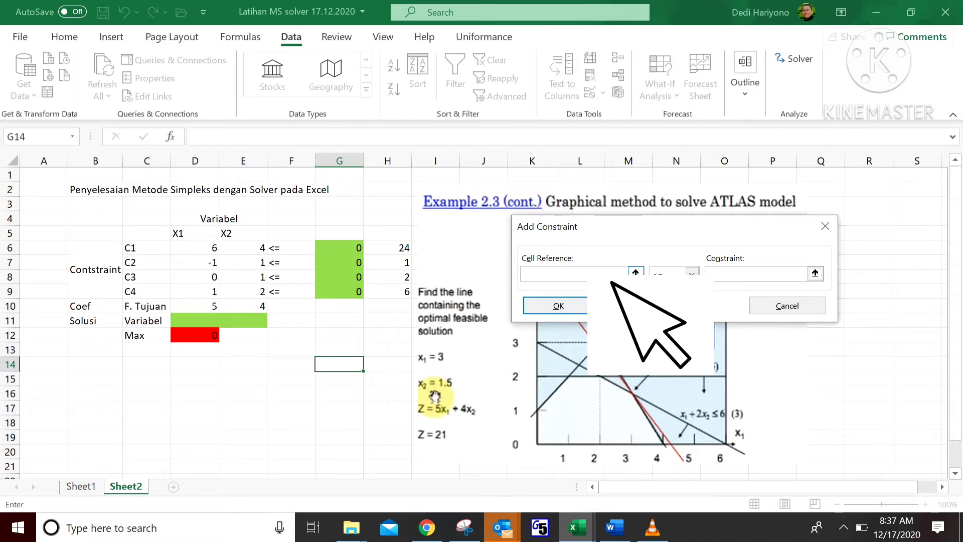
Step: Add the constraint G9 <= H9 and close the constraint dialog
click(355, 292)
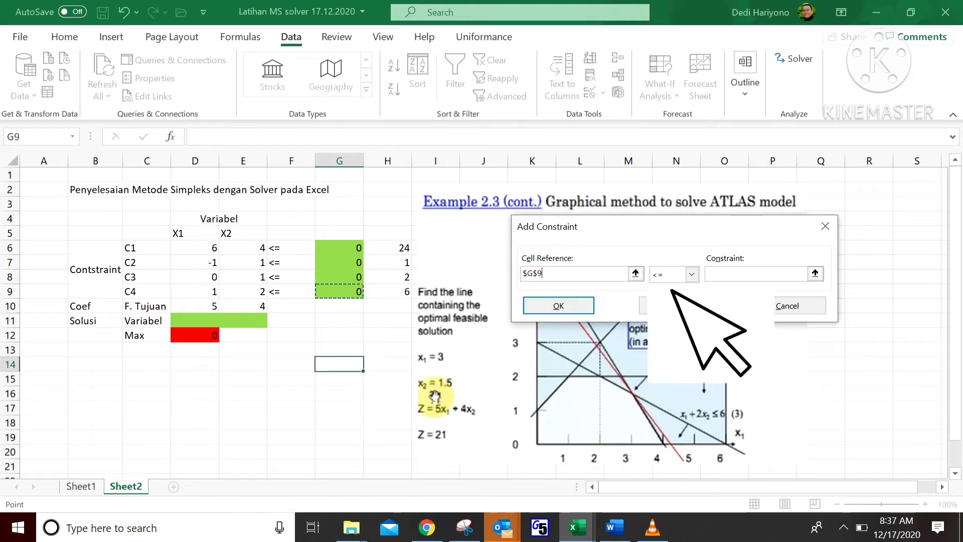
click(798, 277)
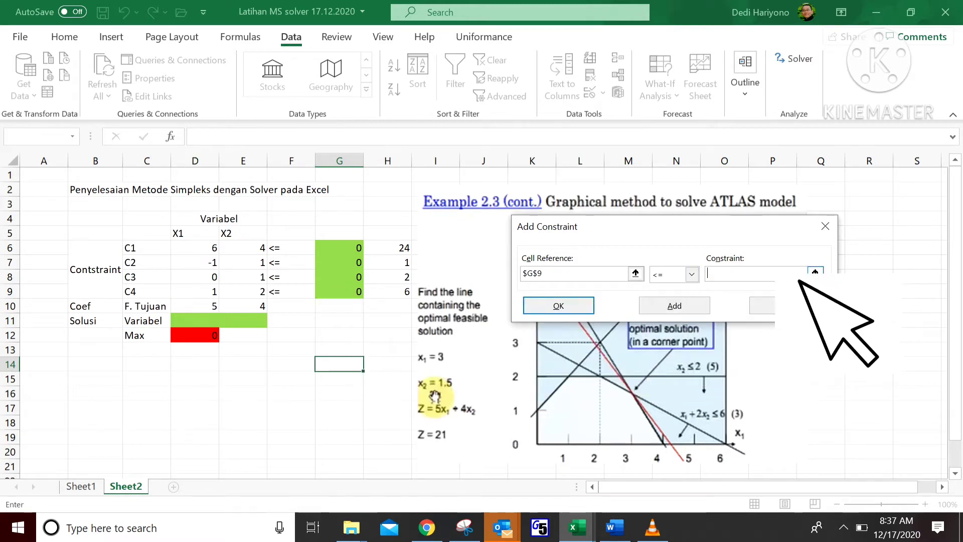
click(406, 292)
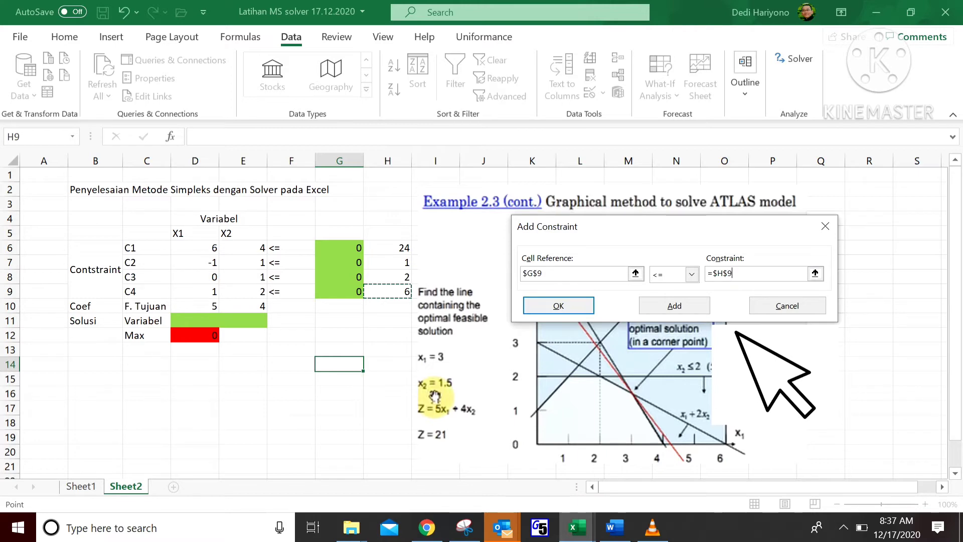
click(589, 307)
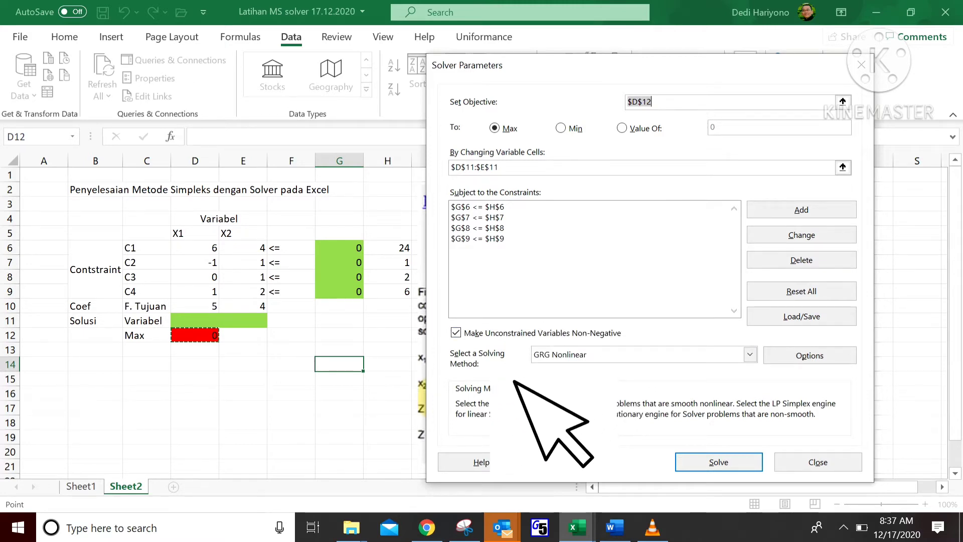
Step: Switch the solving method to Simplex LP, run Solve and keep the Solver solution
click(749, 354)
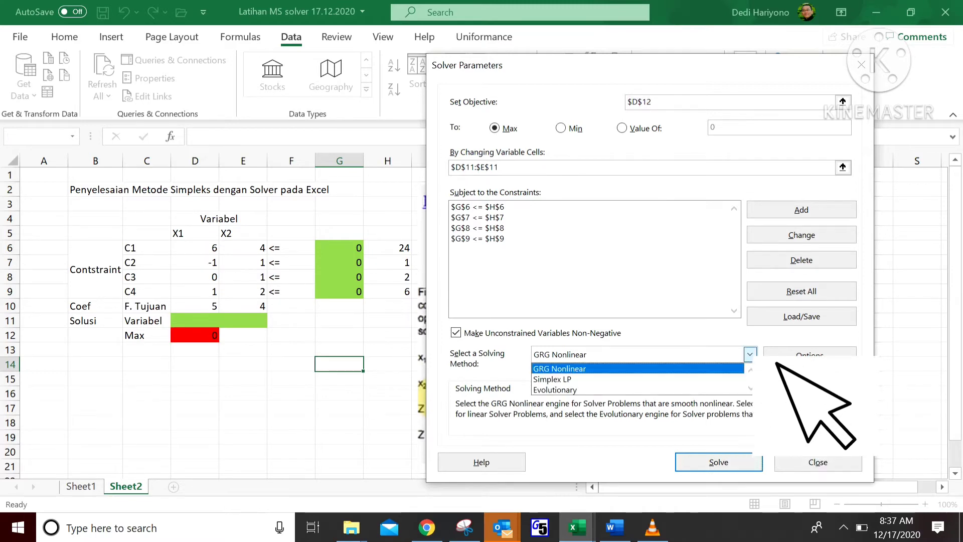
click(742, 379)
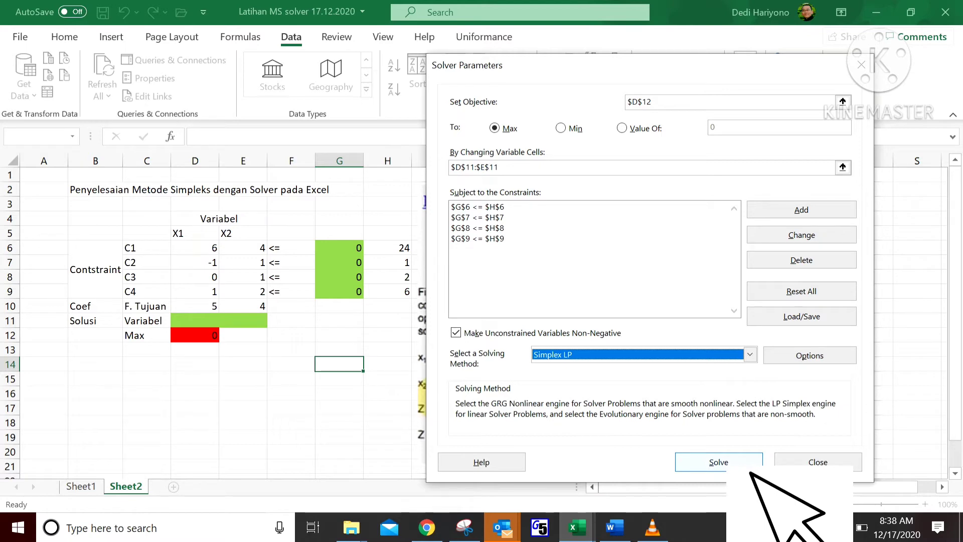
click(727, 463)
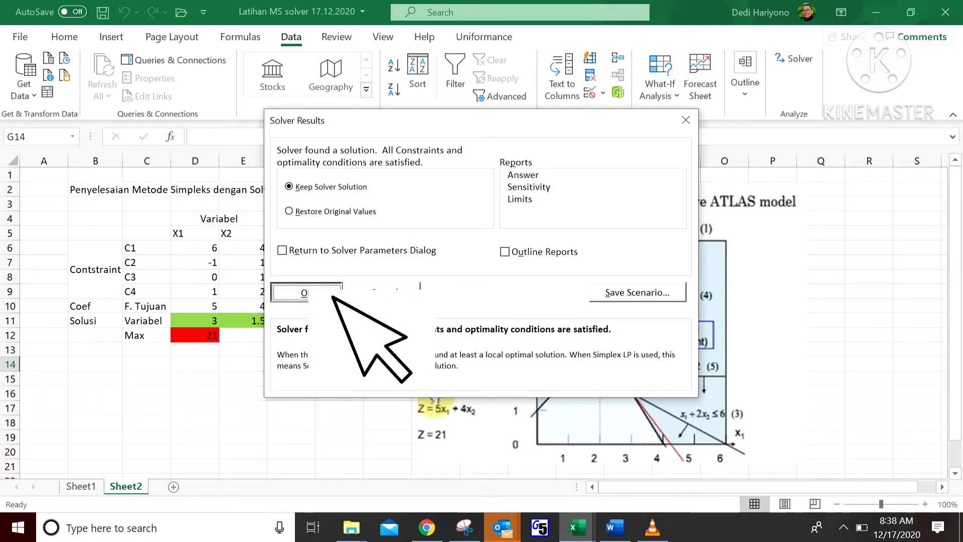
key(Return)
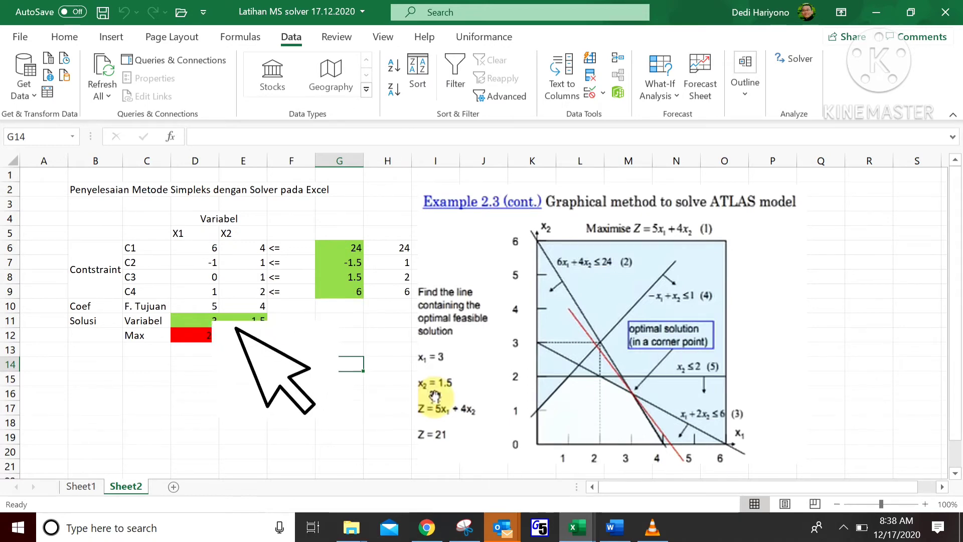
Step: Inspect the solved variable cells, the constraint formulas in G6:G9 and the objective formula in D12
click(211, 321)
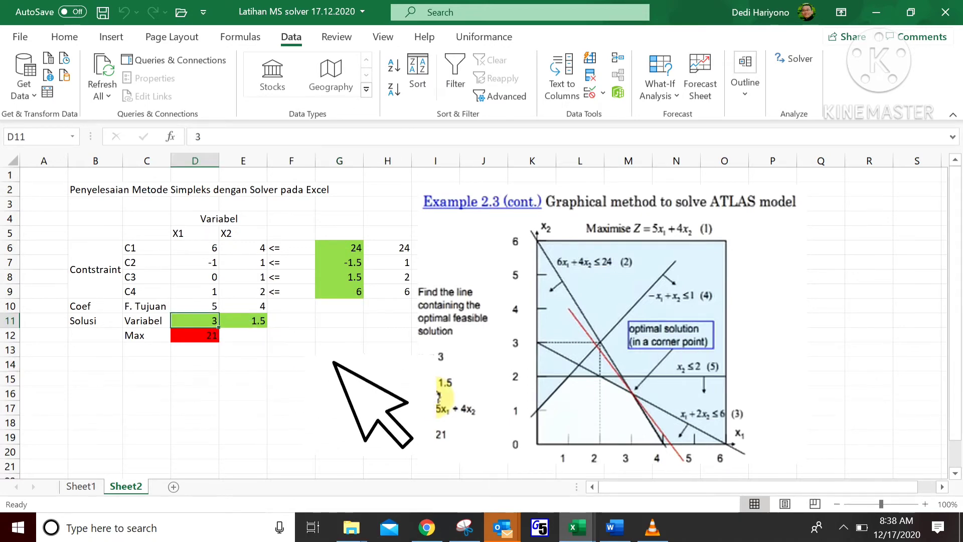
click(244, 320)
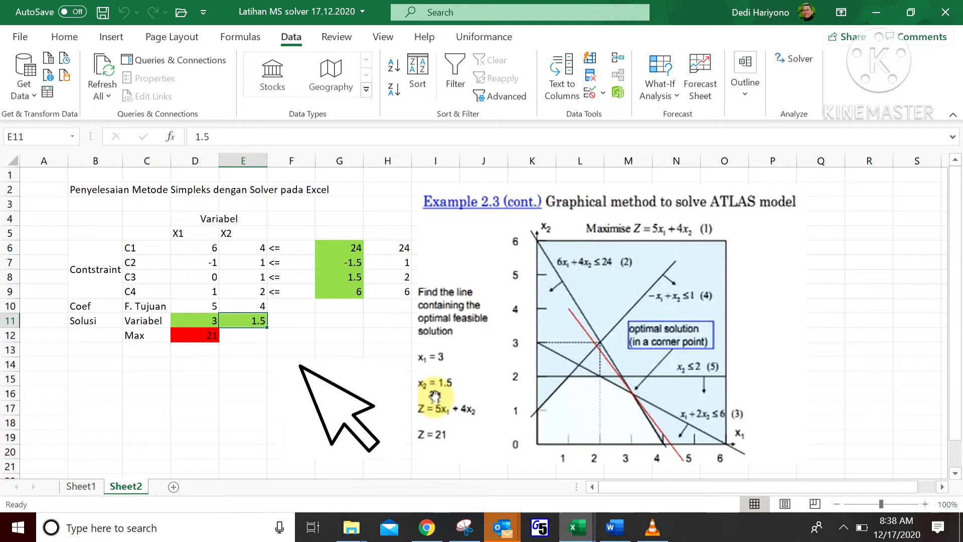
click(353, 364)
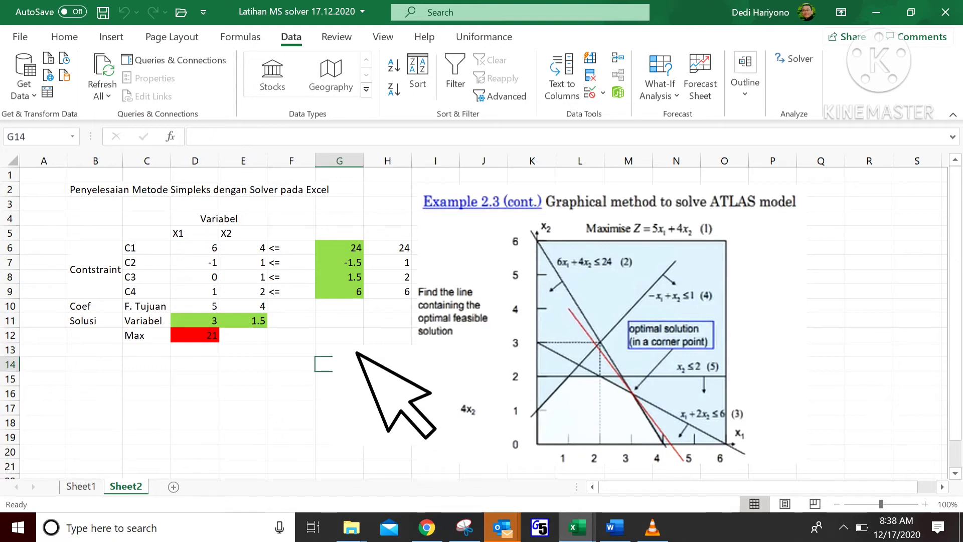
click(357, 249)
mouse_move(357, 249)
mouse_down()
mouse_move(355, 294)
mouse_move(357, 251)
mouse_up()
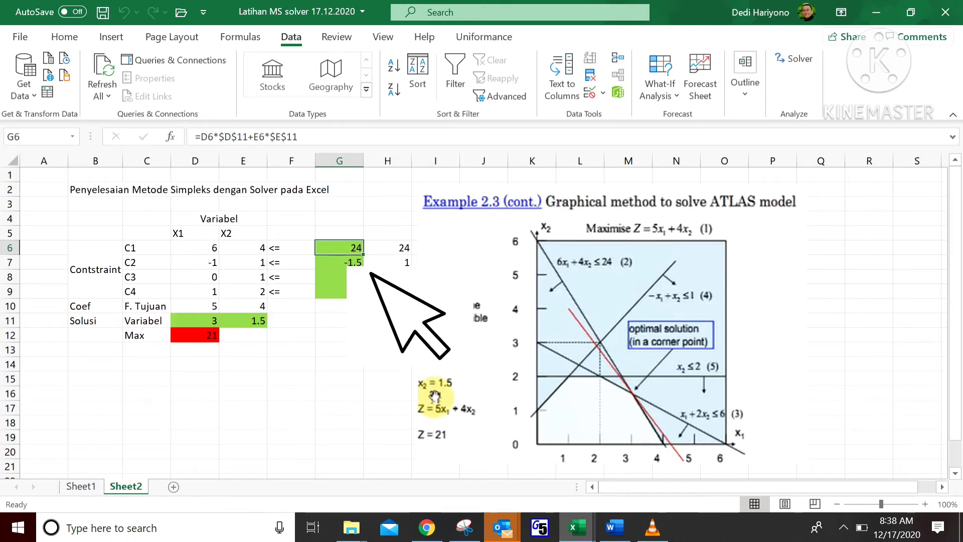
key(Down)
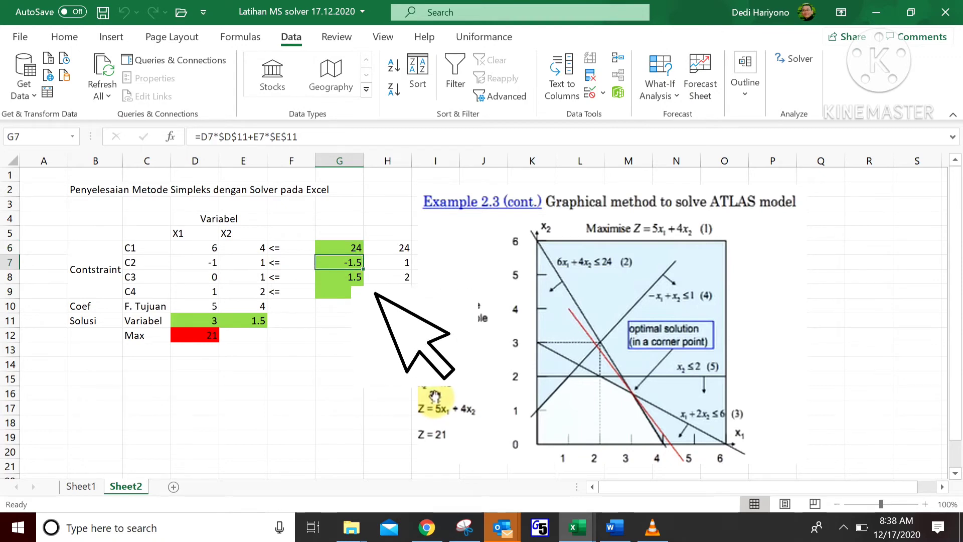
key(Down)
key(Down)
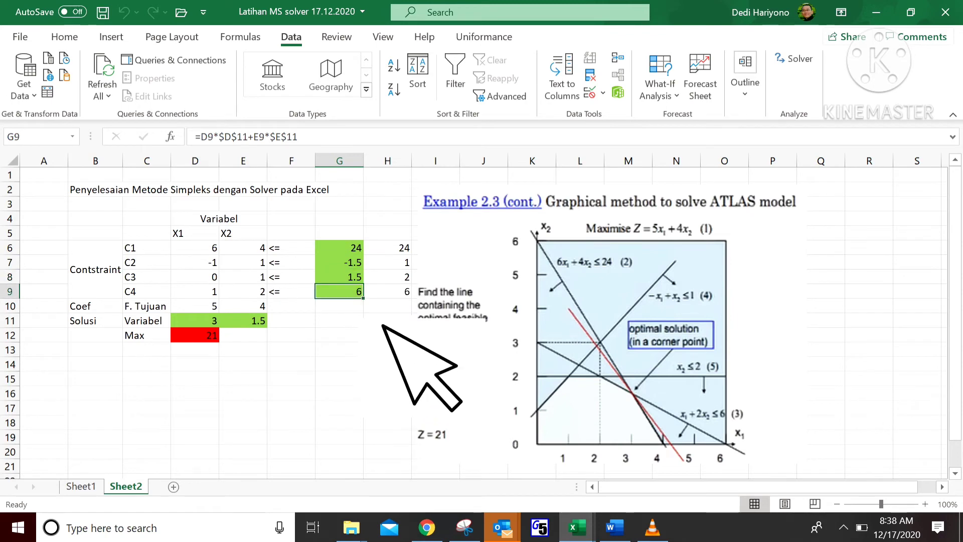
key(Down)
key(Down)
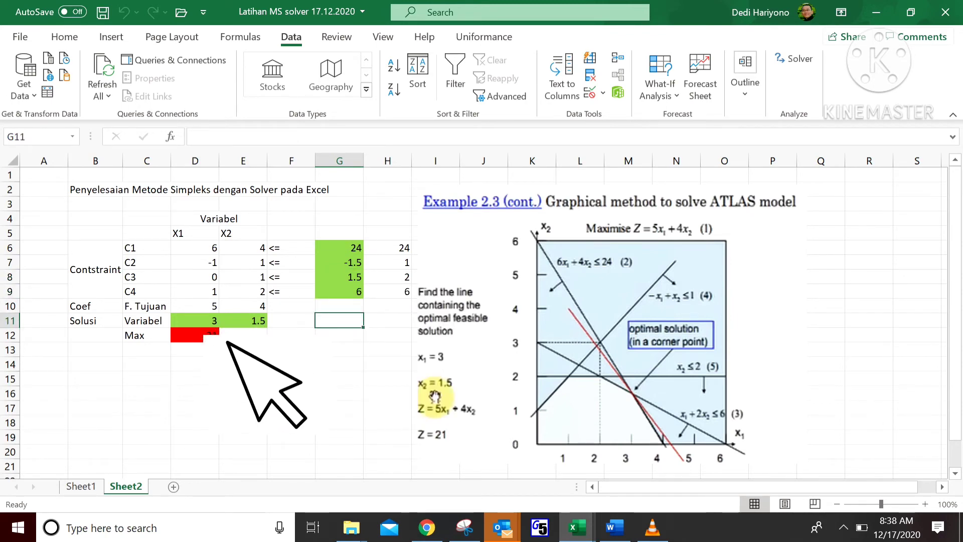
click(203, 335)
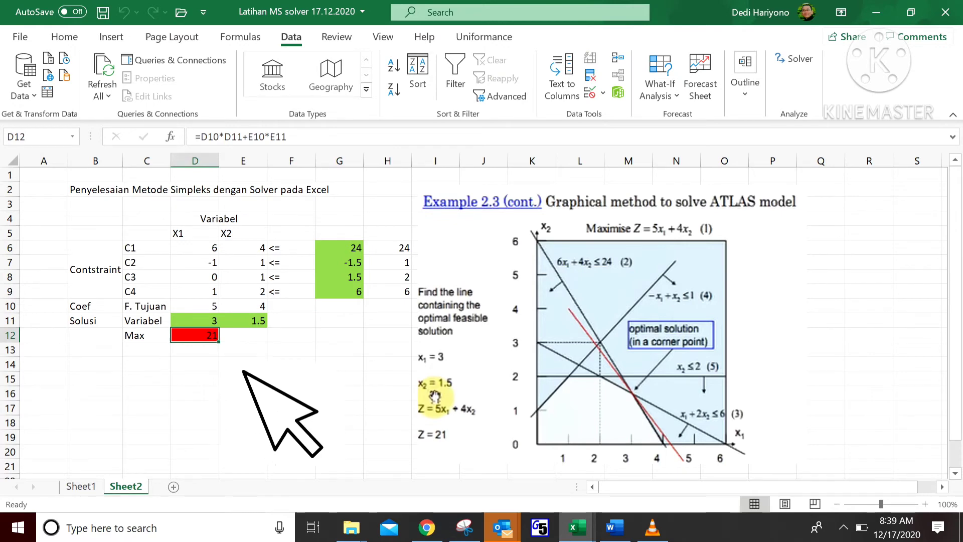
click(241, 367)
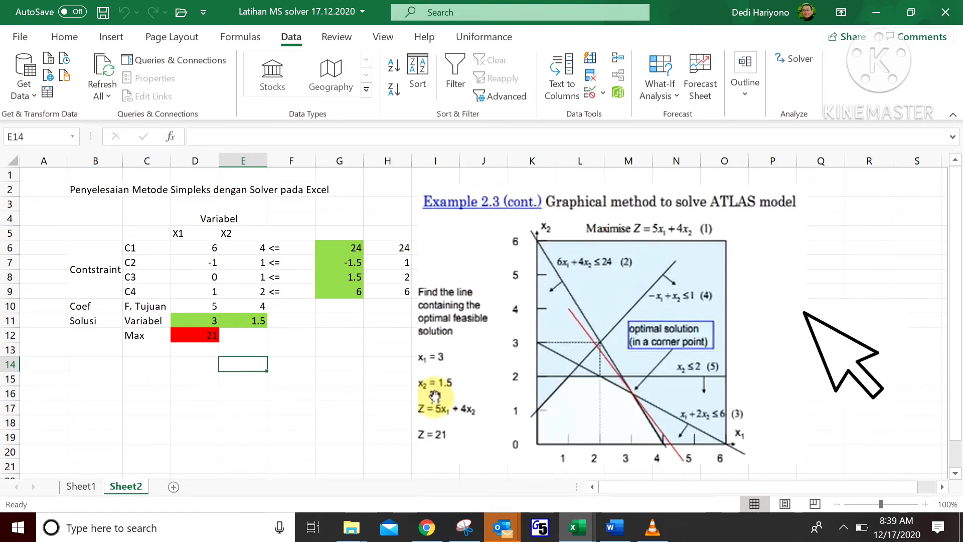
Step: Rerun Solver and generate an Answer report from the results
click(794, 59)
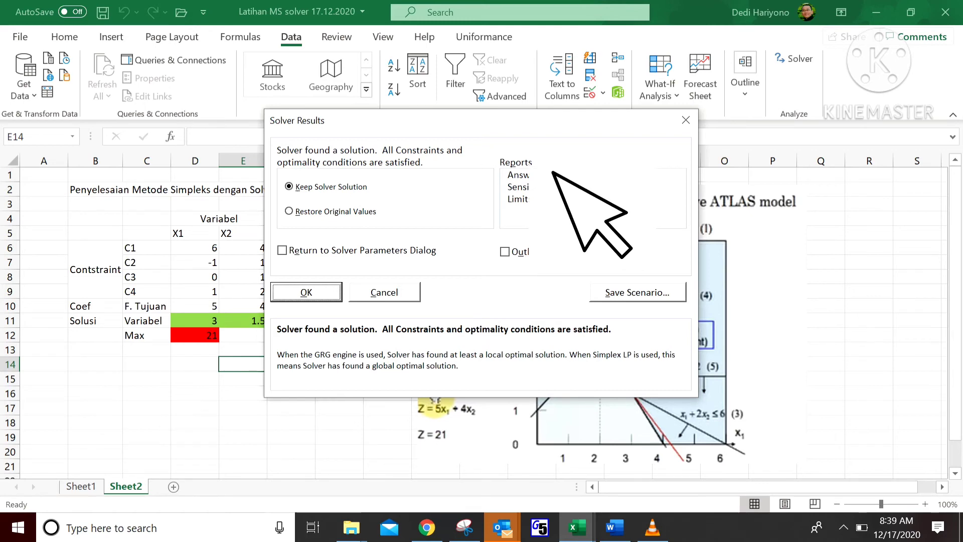
click(547, 177)
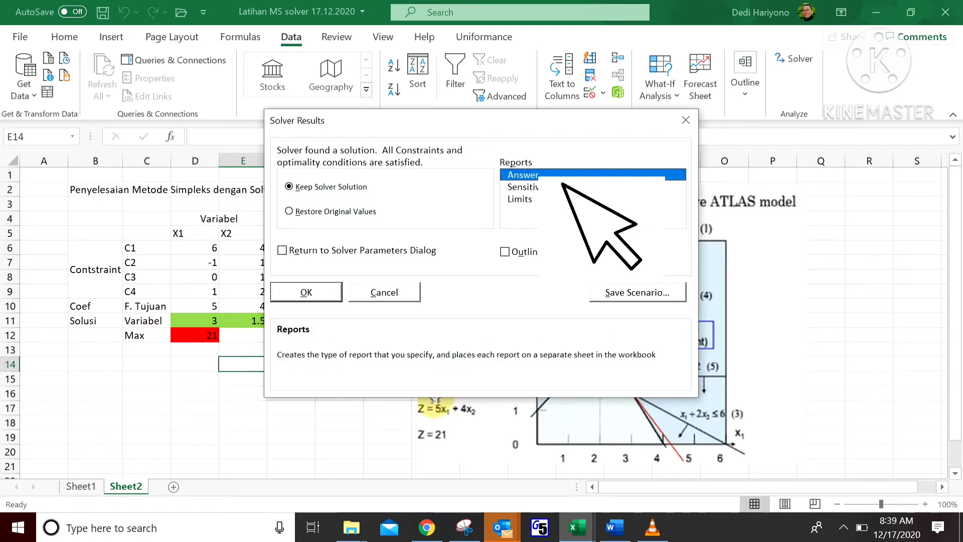
click(305, 291)
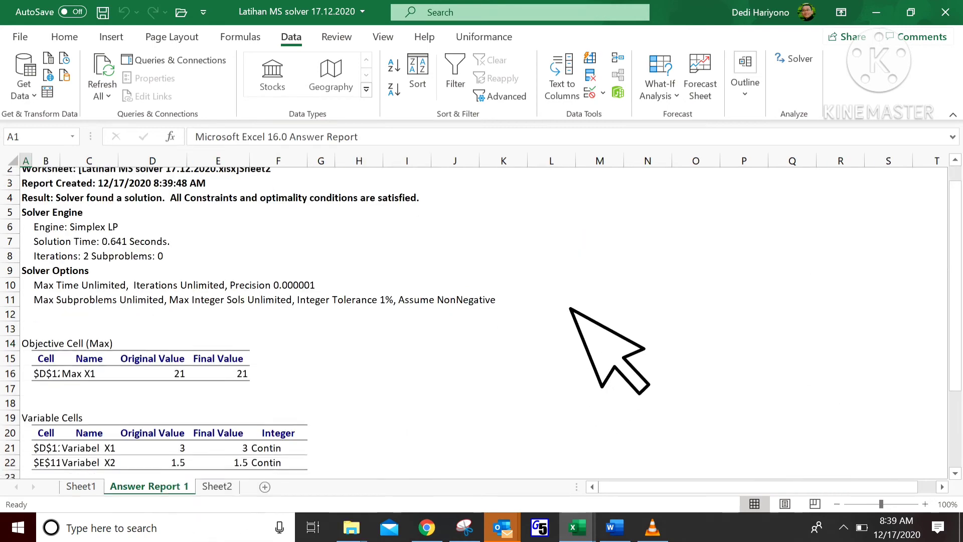
Step: Review the Answer Report's objective, variable cells and constraint values, status and slack, then return to Sheet2
scroll(570, 308, up, 1)
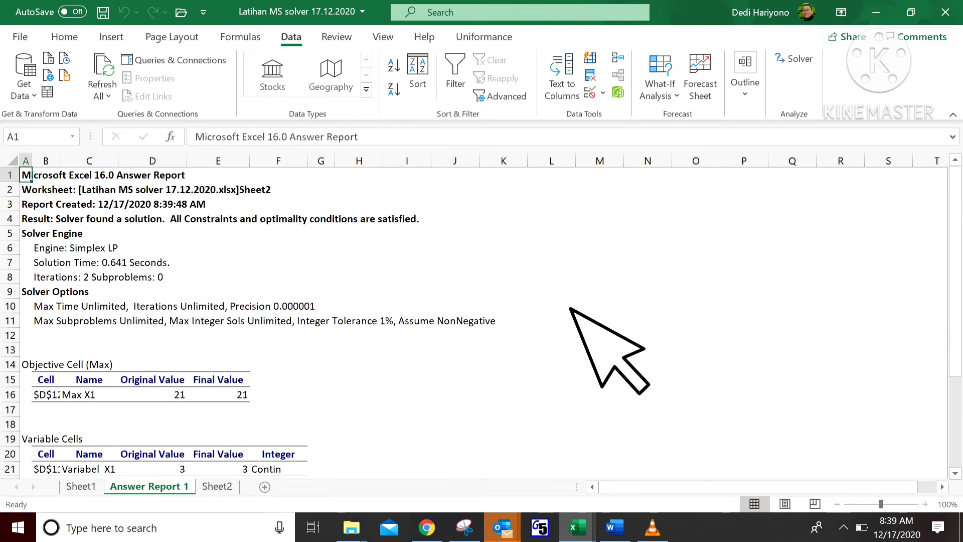
click(571, 307)
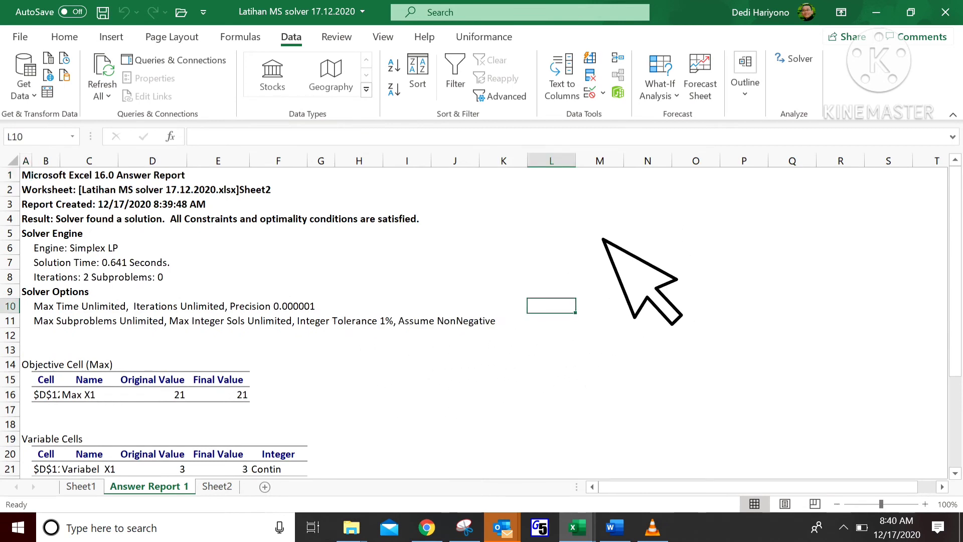
scroll(601, 256, down, 5)
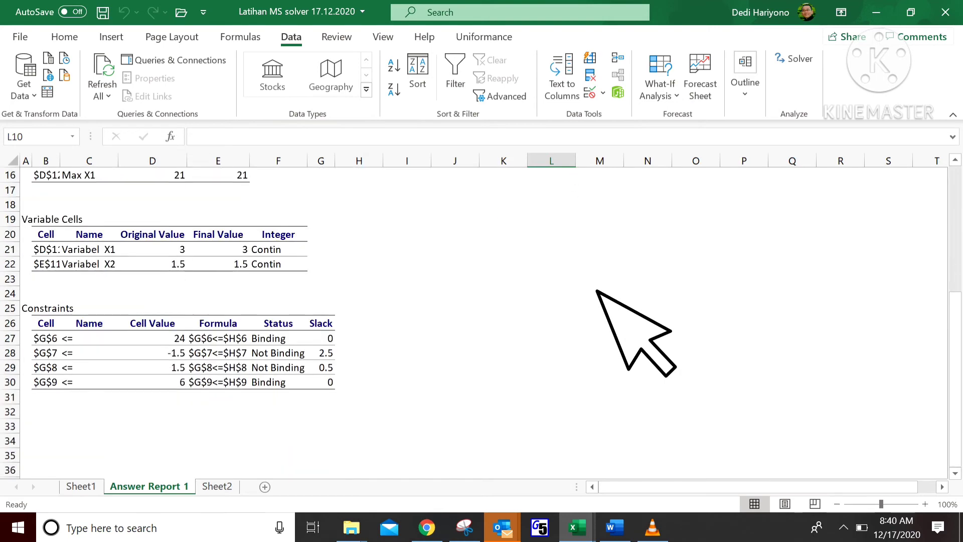
scroll(596, 291, up, 2)
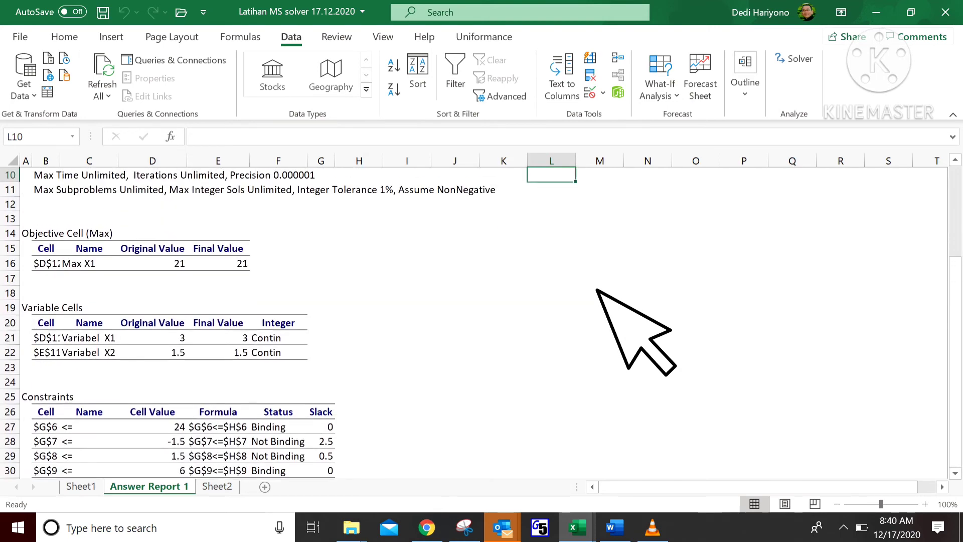
scroll(597, 290, up, 3)
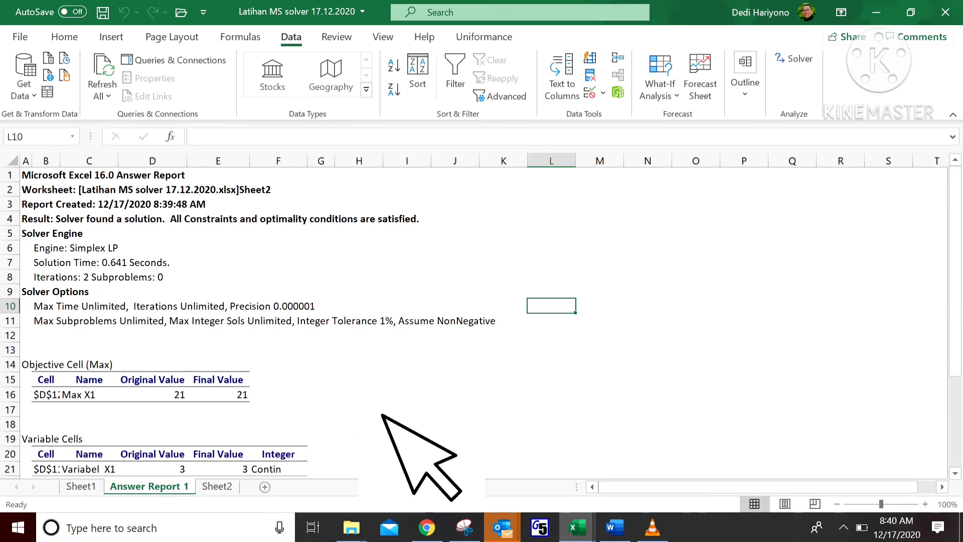
scroll(381, 421, down, 4)
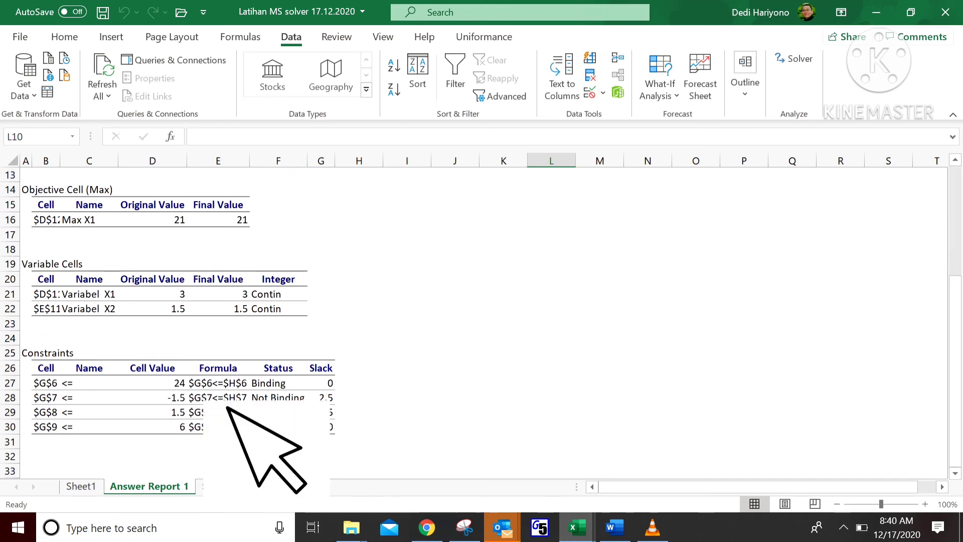
click(156, 383)
drag(159, 383, 160, 426)
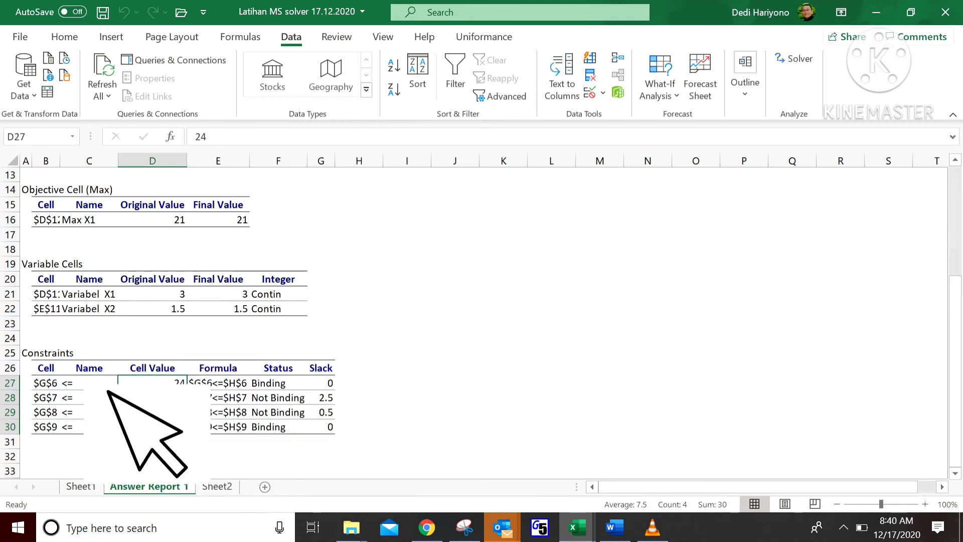
click(471, 384)
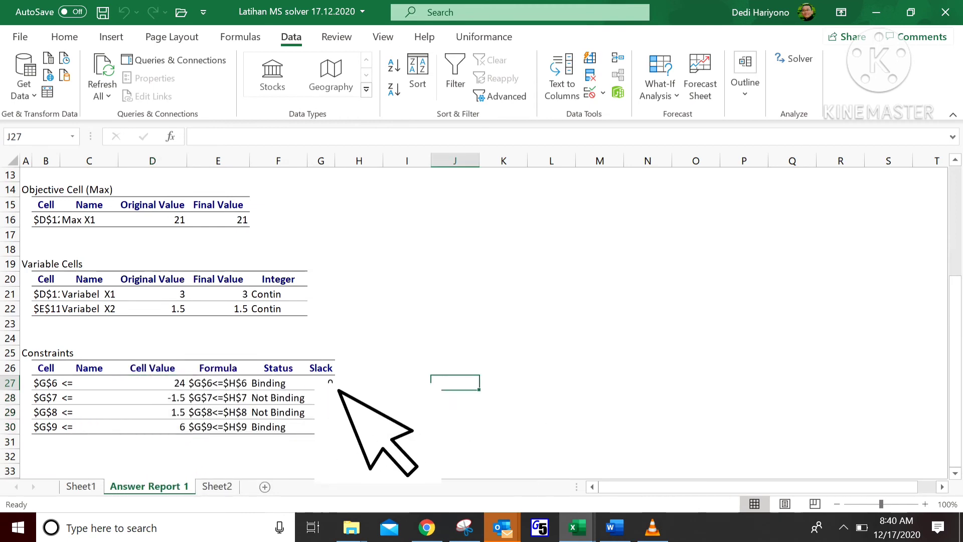
scroll(401, 367, up, 1)
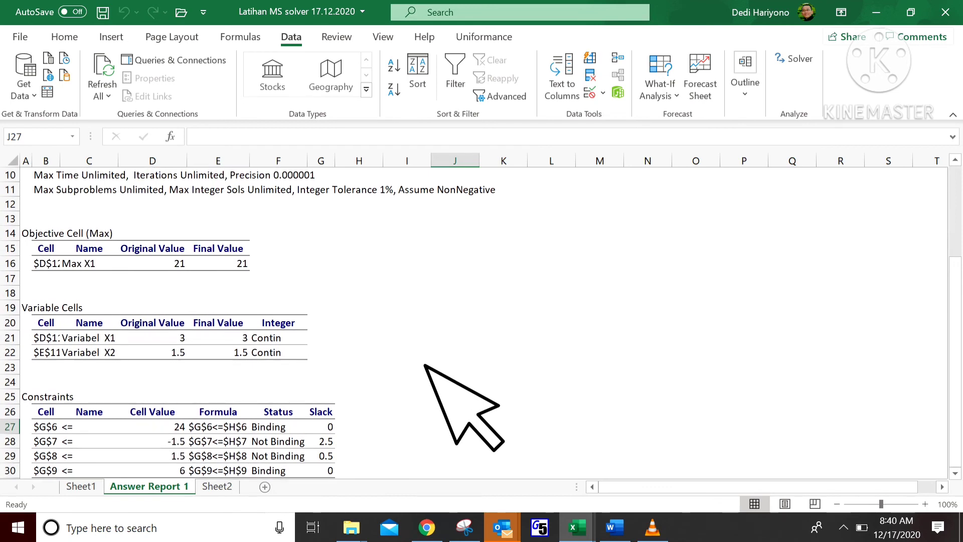
click(407, 322)
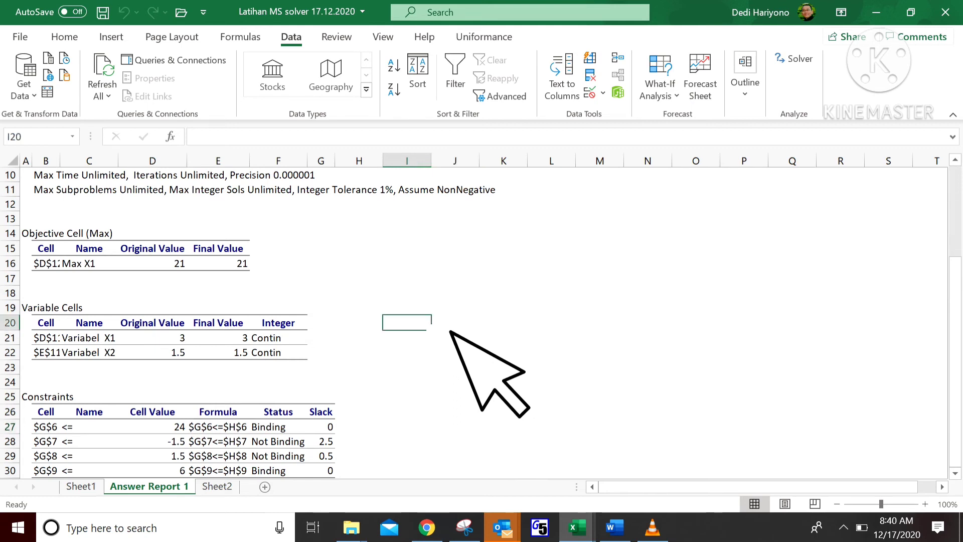
scroll(462, 351, down, 1)
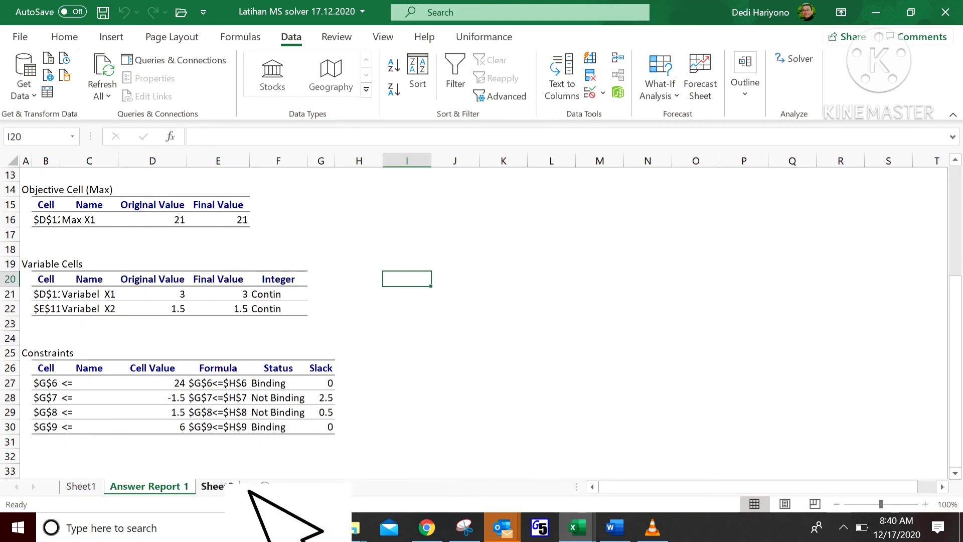
click(226, 486)
click(398, 380)
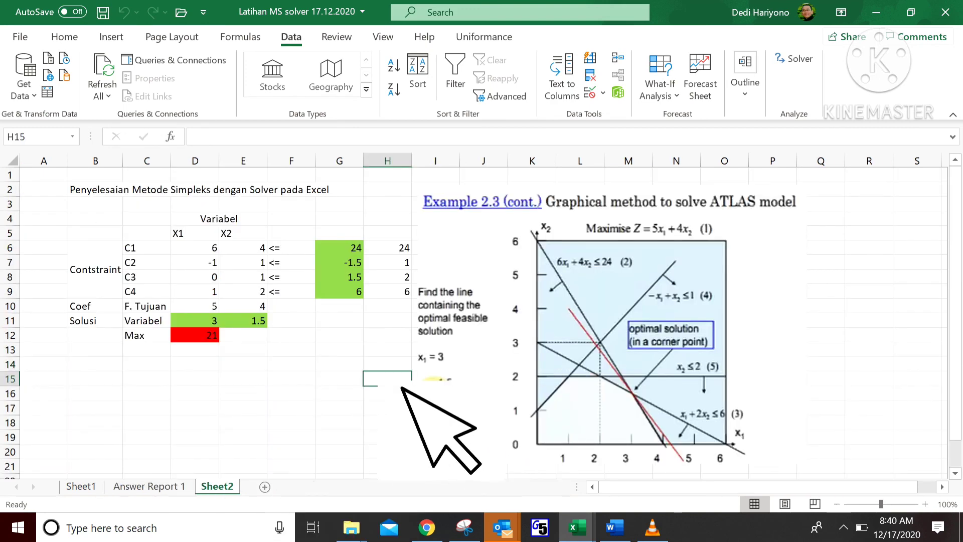